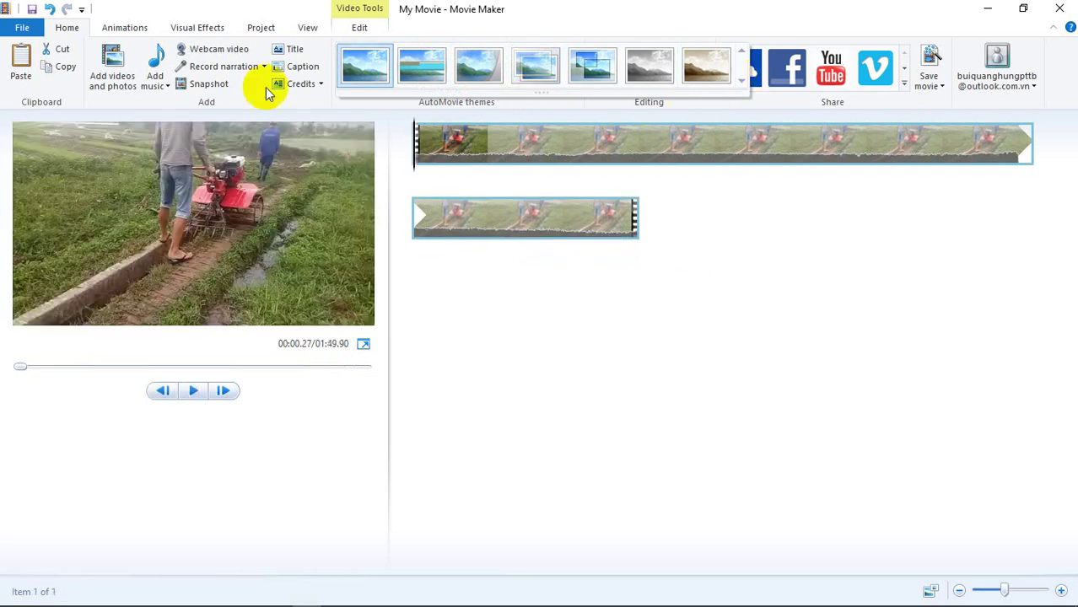
# - Browse the pan and zoom effects and transitions, and apply the tile-patterned Dissolves transition to the video clip
pyautogui.click(127, 28)
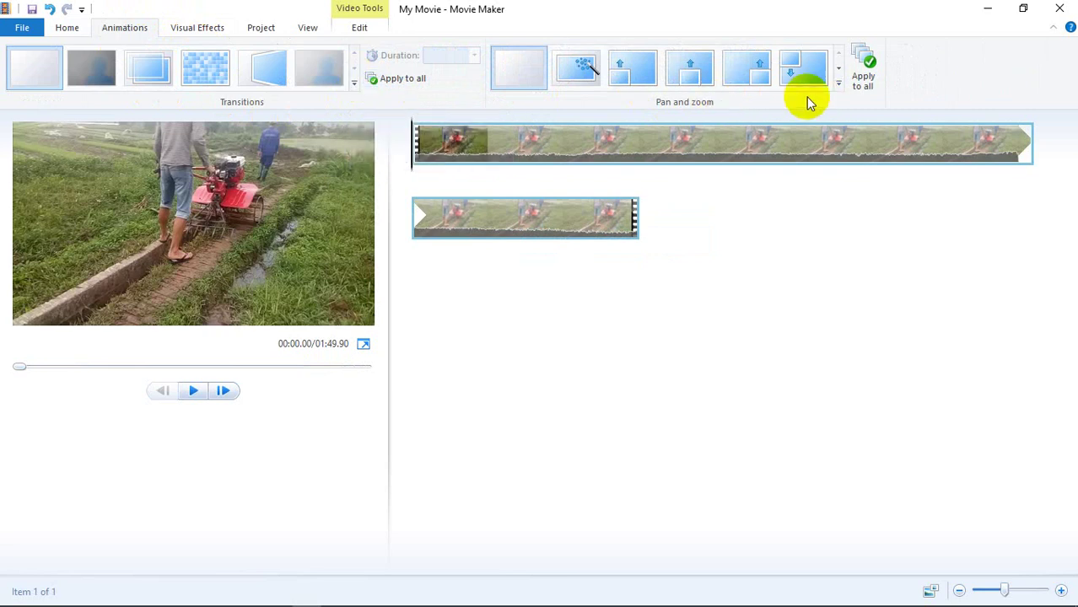
pyautogui.click(839, 84)
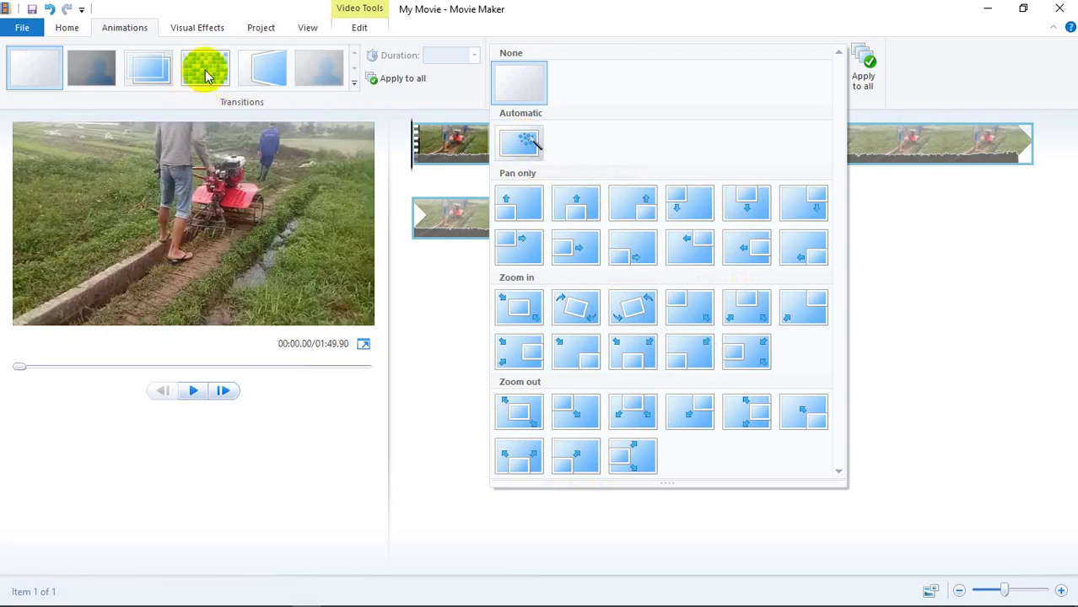
pyautogui.click(354, 84)
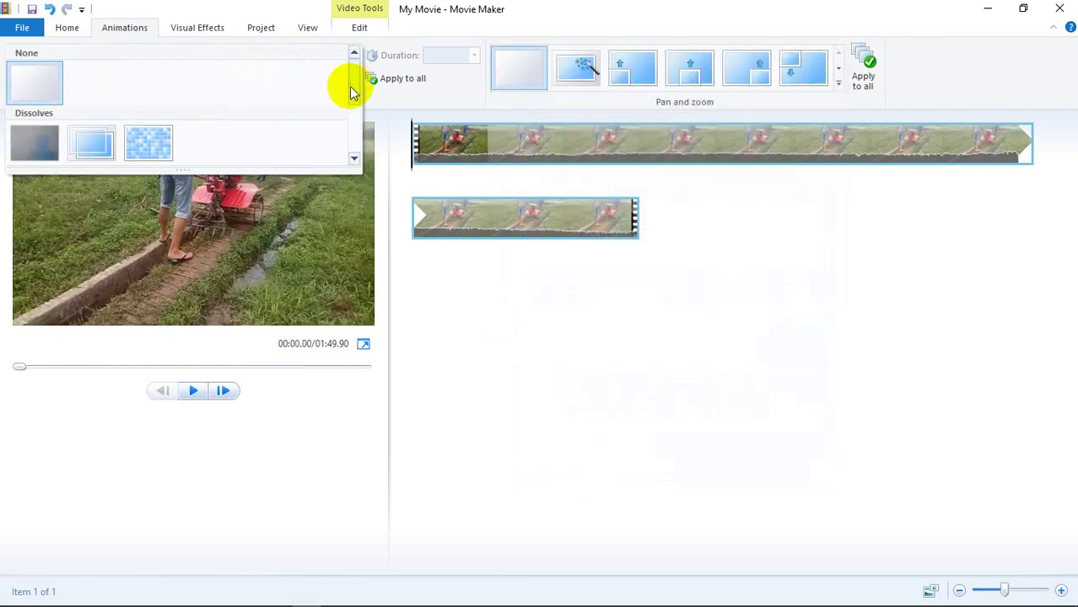
pyautogui.scroll(-3, 342, 145)
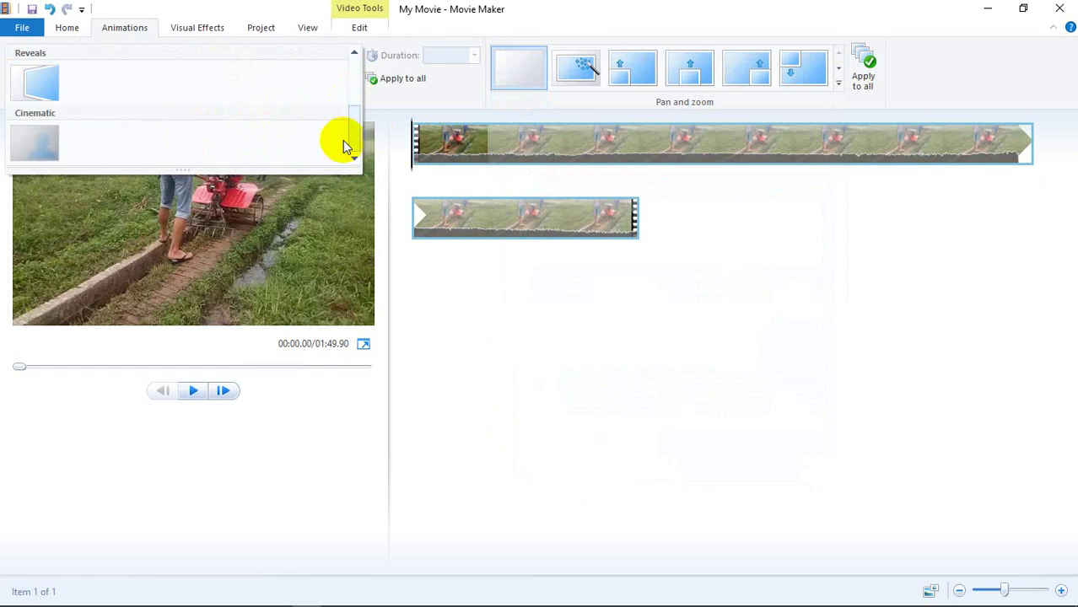
pyautogui.scroll(3, 321, 149)
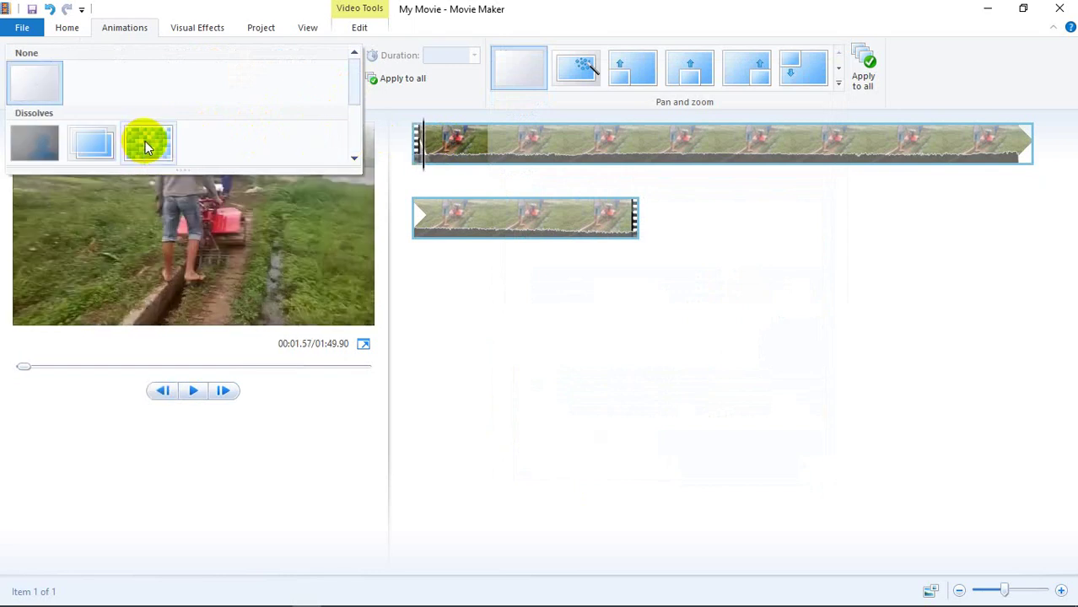
pyautogui.click(145, 148)
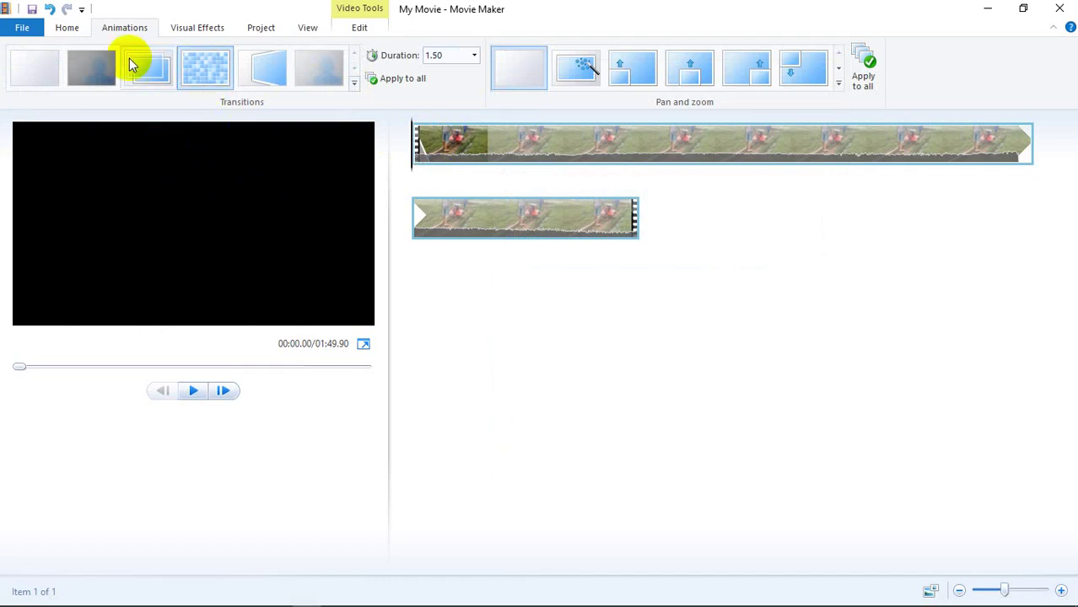
# - Apply the Contemporary AutoMovie theme and add the Tieng thoi sao Nhac chuong file from the Ringtones folder as music
pyautogui.click(68, 26)
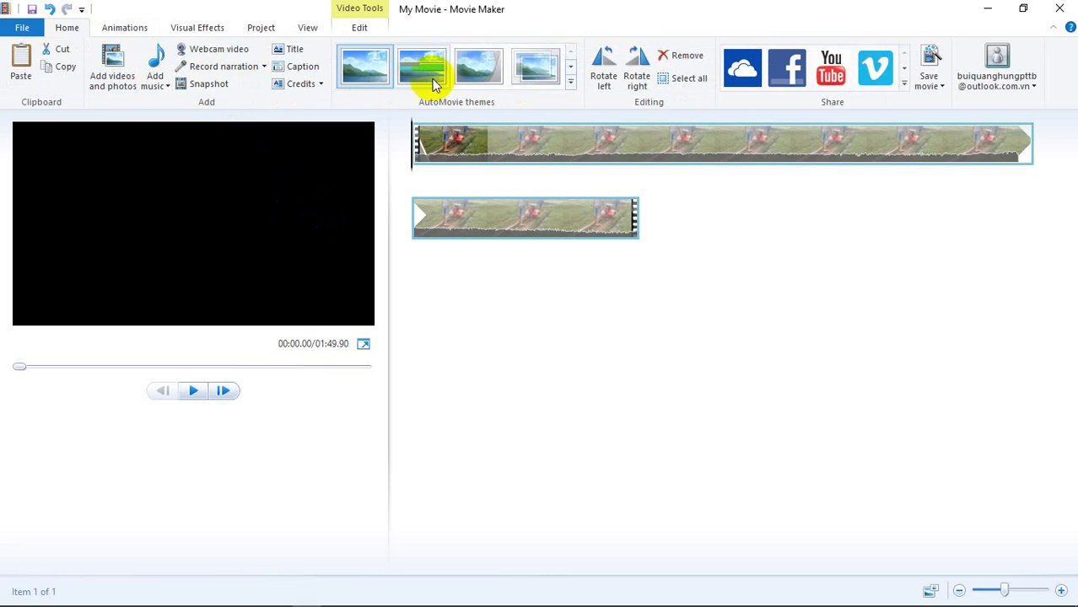
pyautogui.click(433, 82)
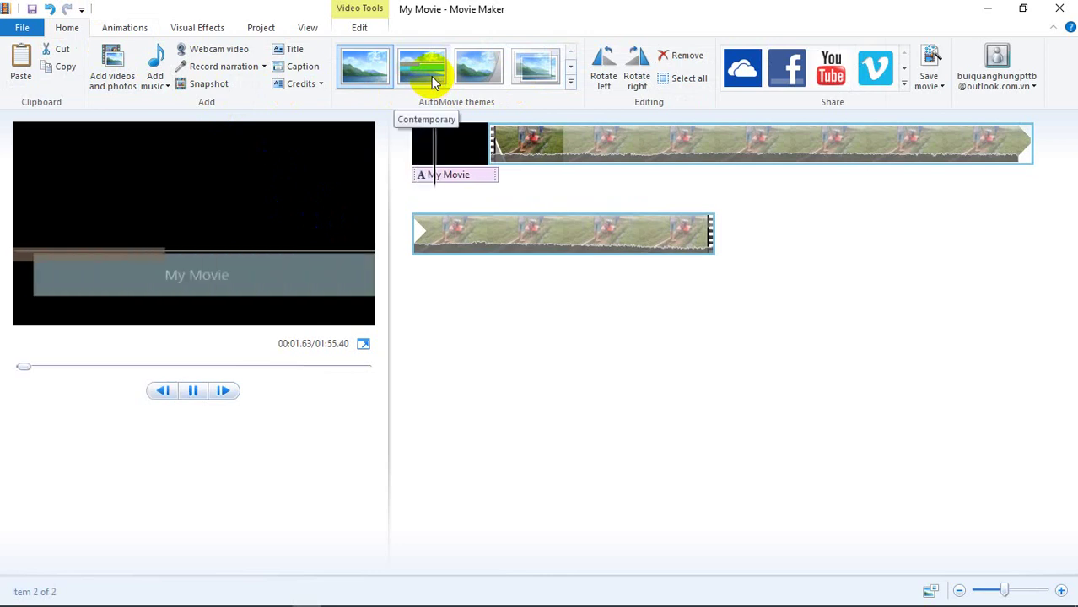
pyautogui.click(430, 76)
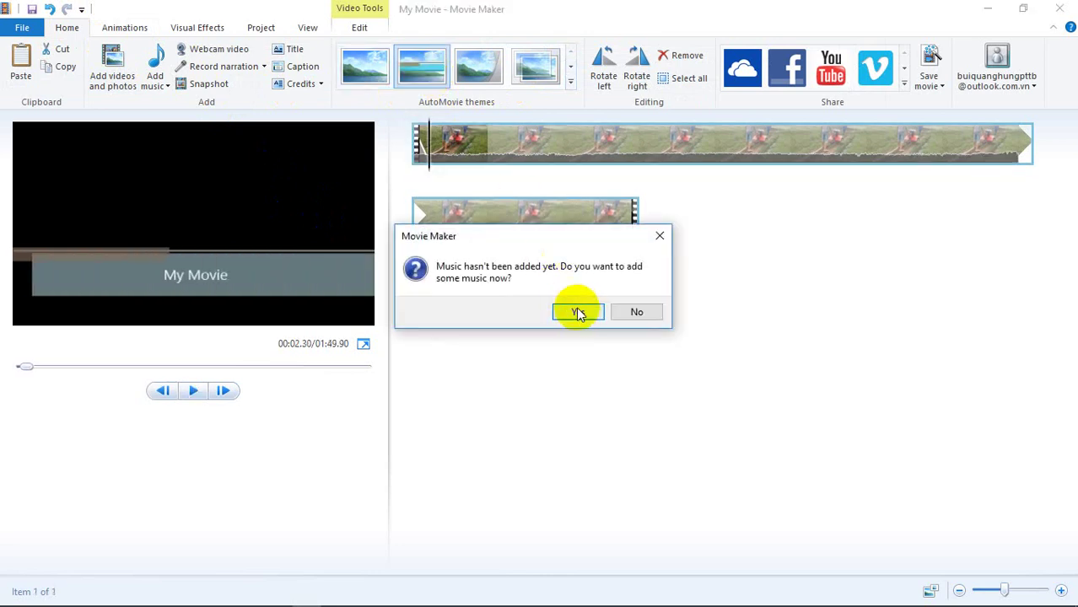
pyautogui.click(579, 313)
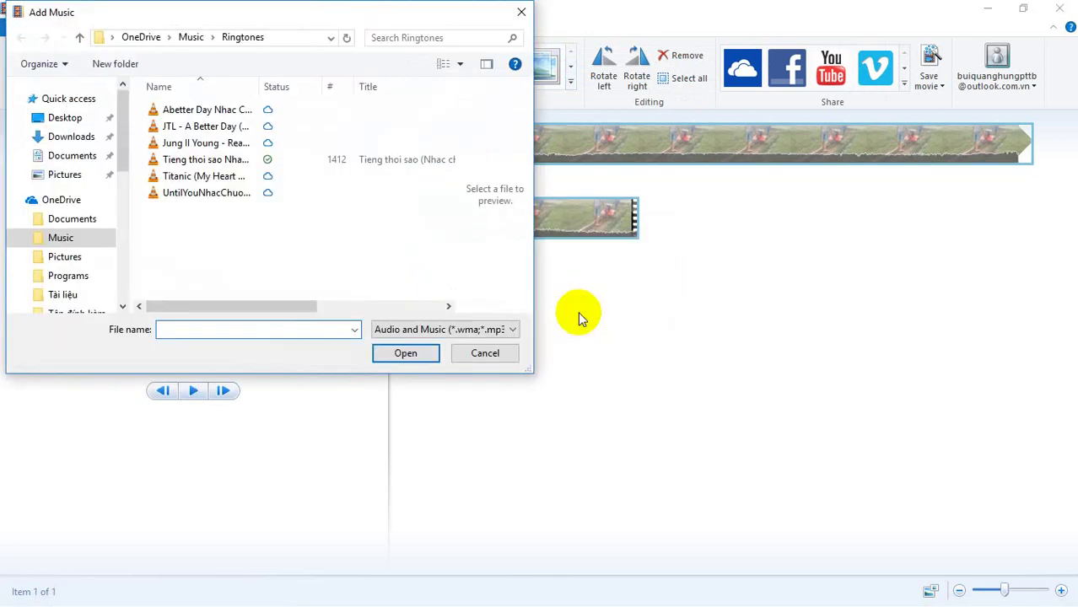
pyautogui.click(209, 160)
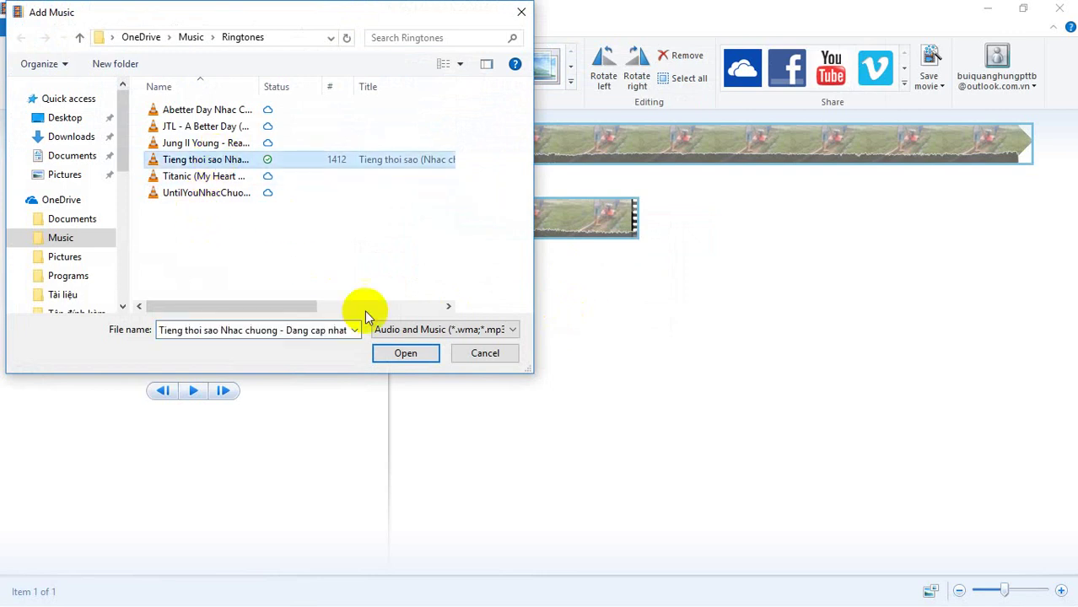
pyautogui.click(406, 354)
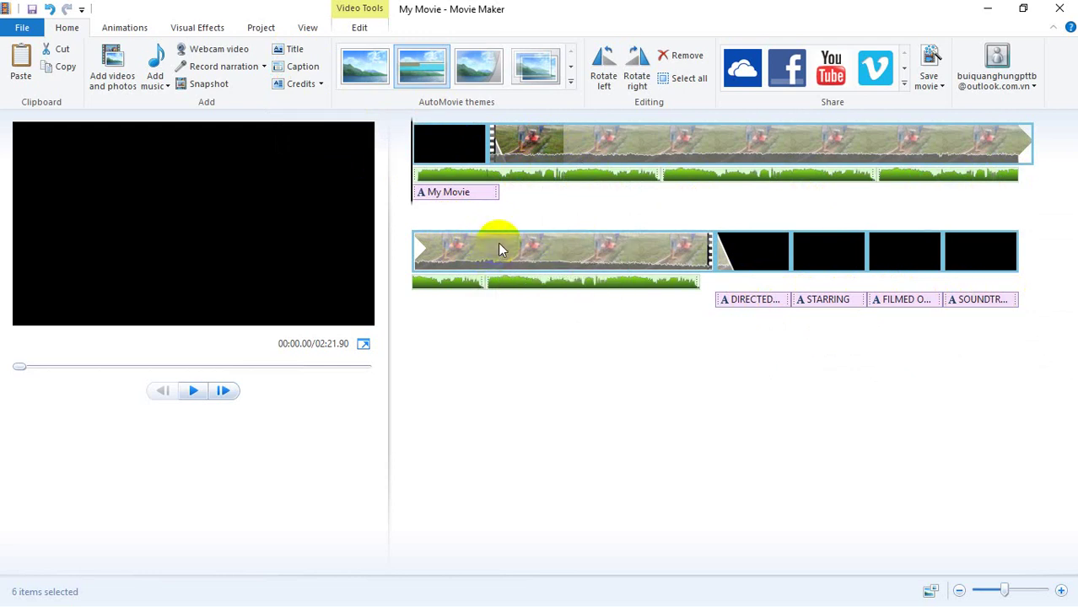
# - Preview the themed movie from the start and again from about 01:34 through the end credits
pyautogui.click(196, 393)
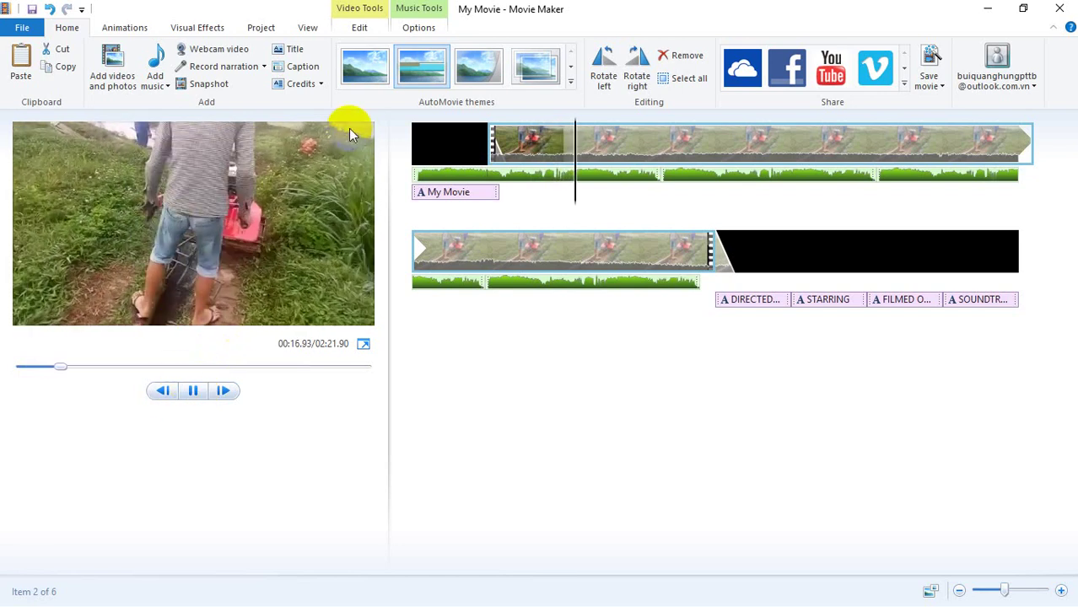
pyautogui.click(571, 81)
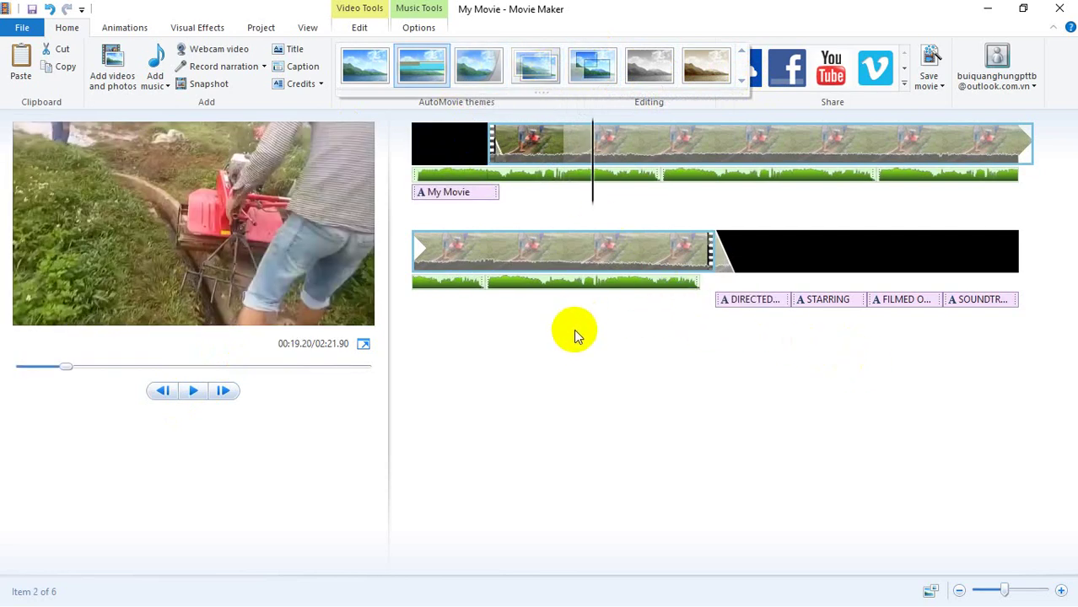
pyautogui.click(564, 261)
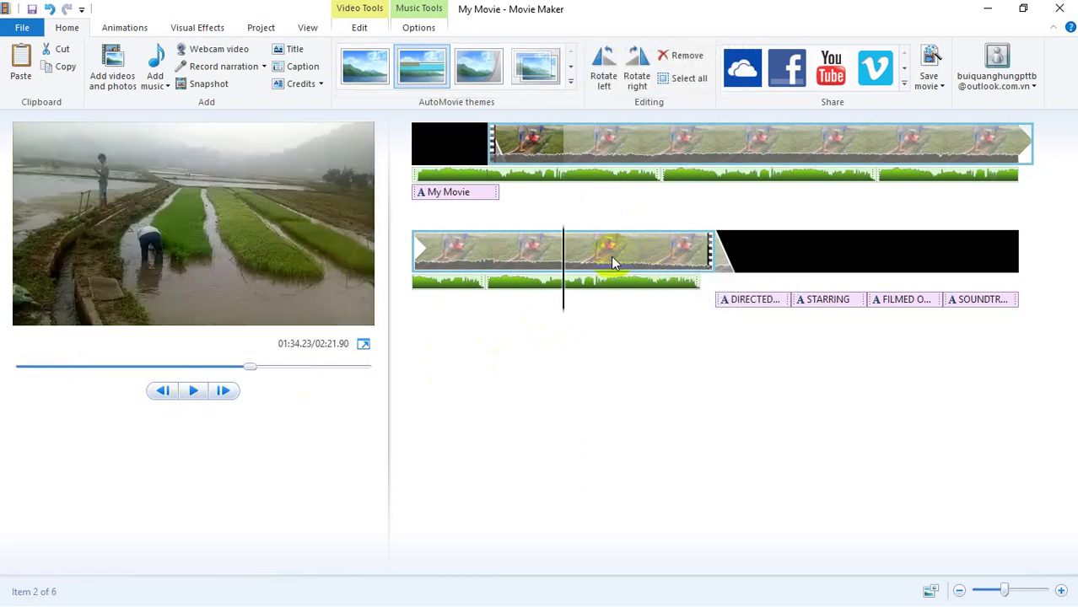
pyautogui.click(193, 392)
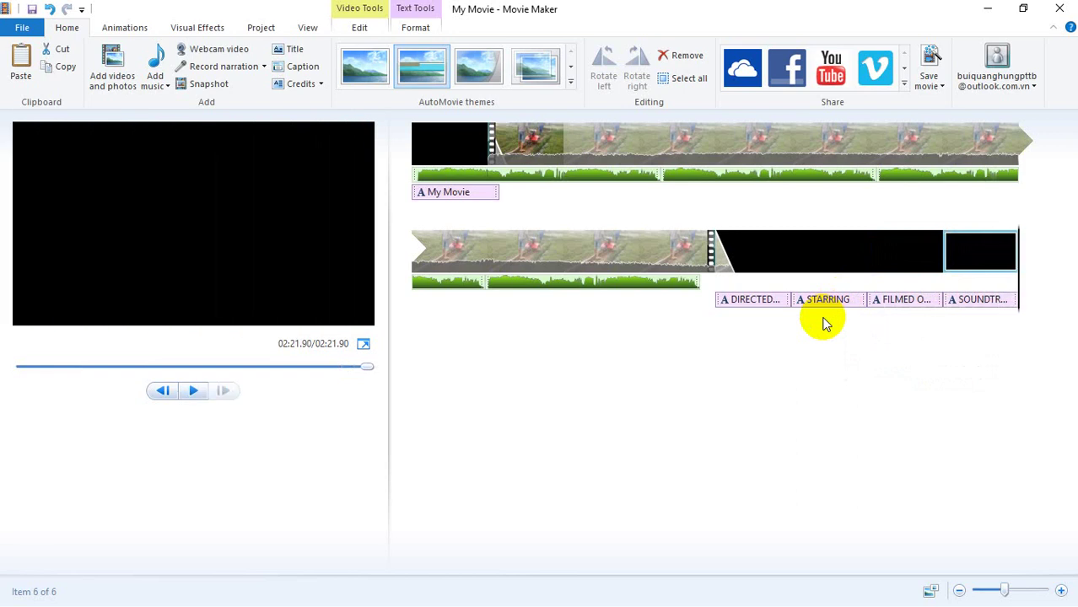
# - Delete the four black credit clips at the end of the movie, from Directed by through Soundtrack
pyautogui.click(737, 246)
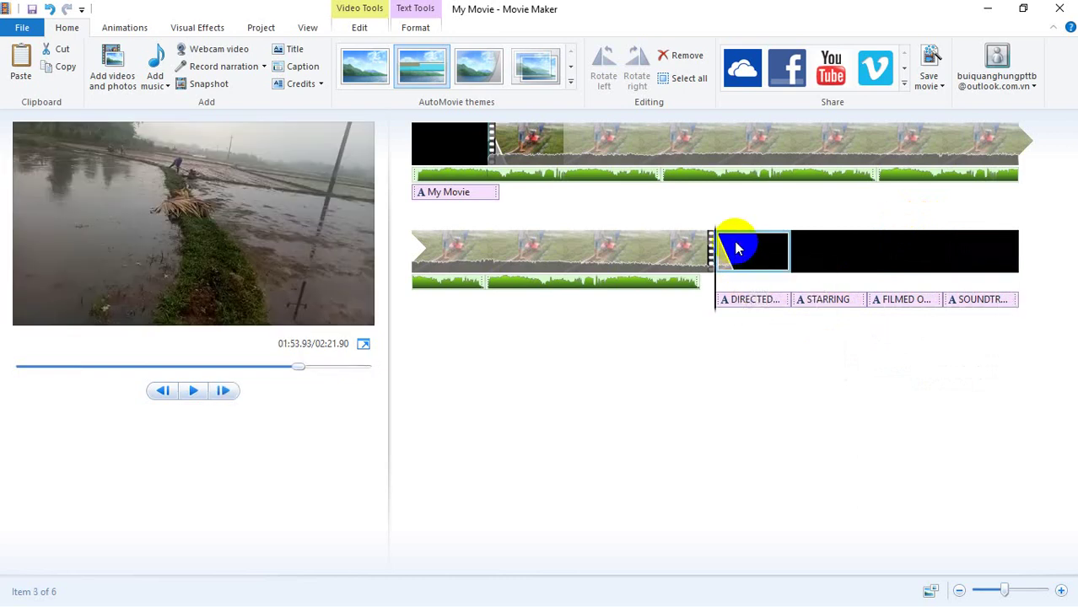
pyautogui.keyDown('shift'); pyautogui.click(989, 258); pyautogui.keyUp('shift')
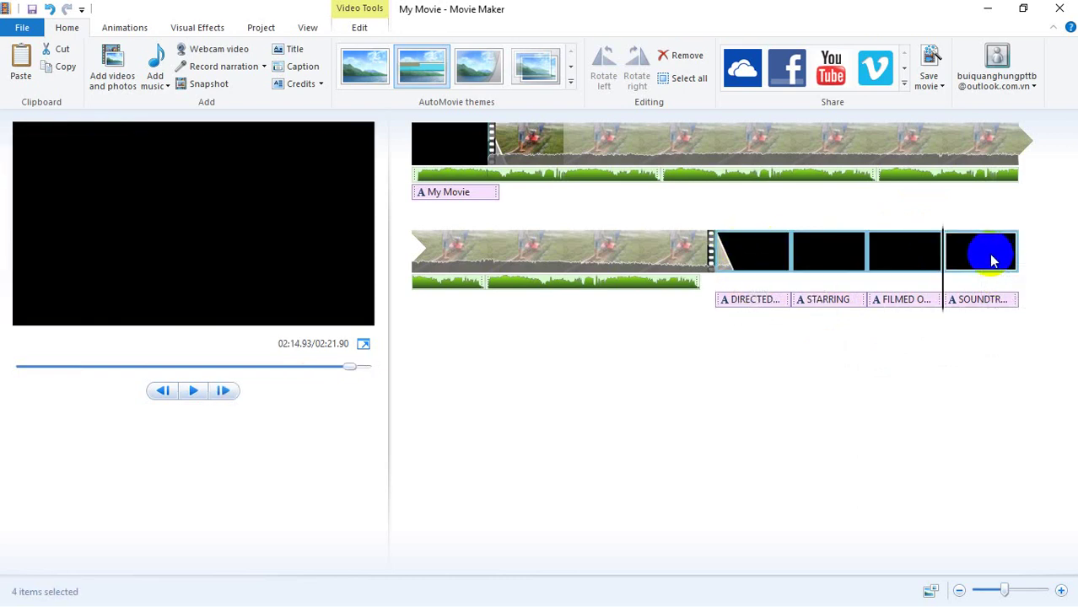
pyautogui.press('Delete')
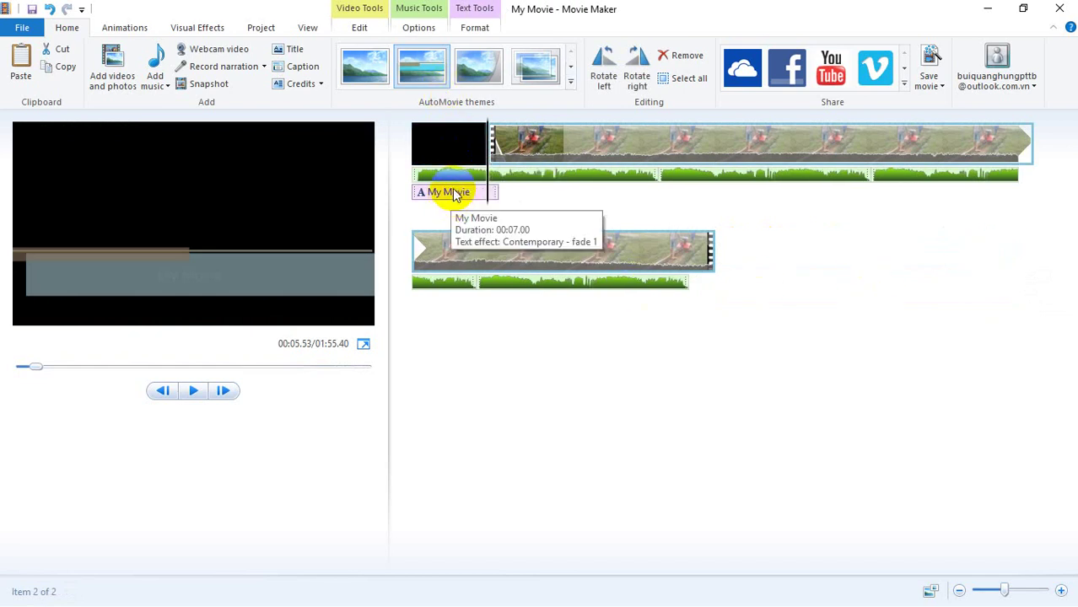
# - Play the movie from the opening title clip into the video and look over the AutoMovie themes
pyautogui.click(453, 145)
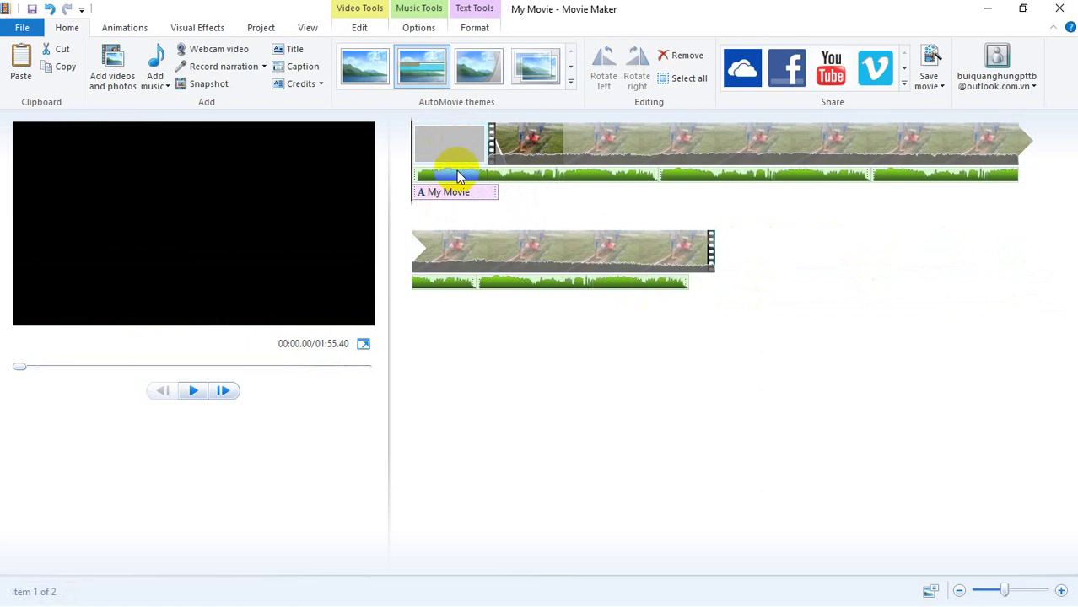
pyautogui.click(536, 161)
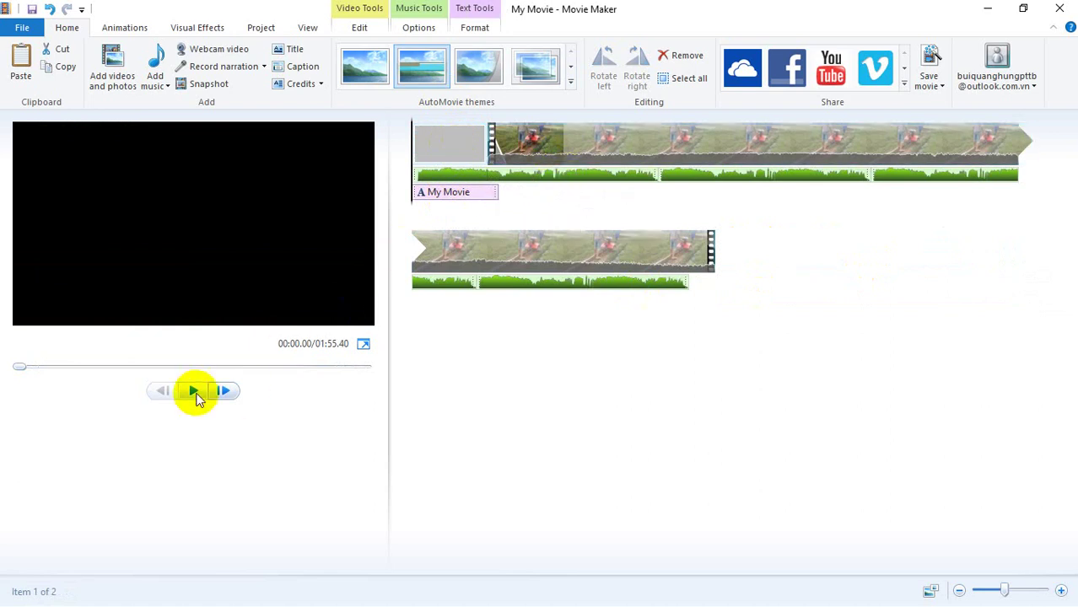
pyautogui.click(193, 391)
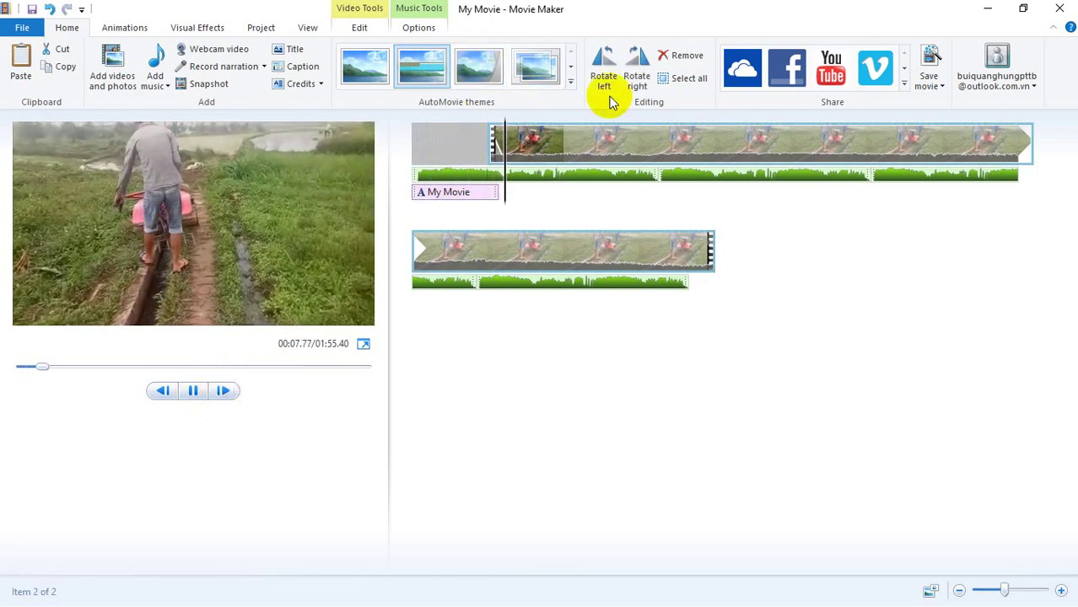
pyautogui.click(571, 81)
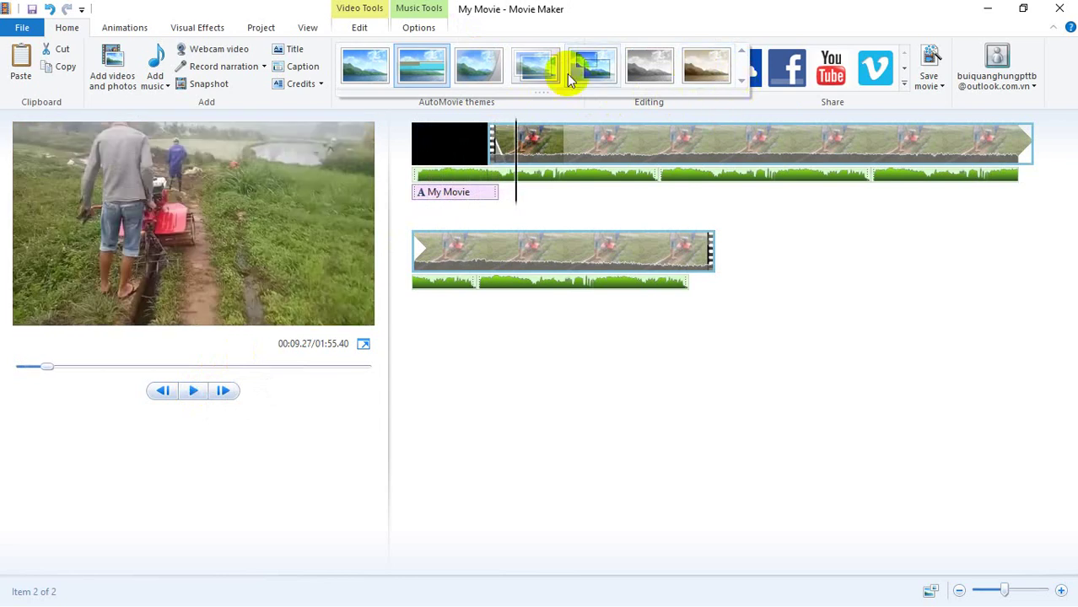
# - Apply the cloud-shaped transition between the title and the video clip, and replay the movie from the start
pyautogui.click(123, 27)
pyautogui.click(438, 69)
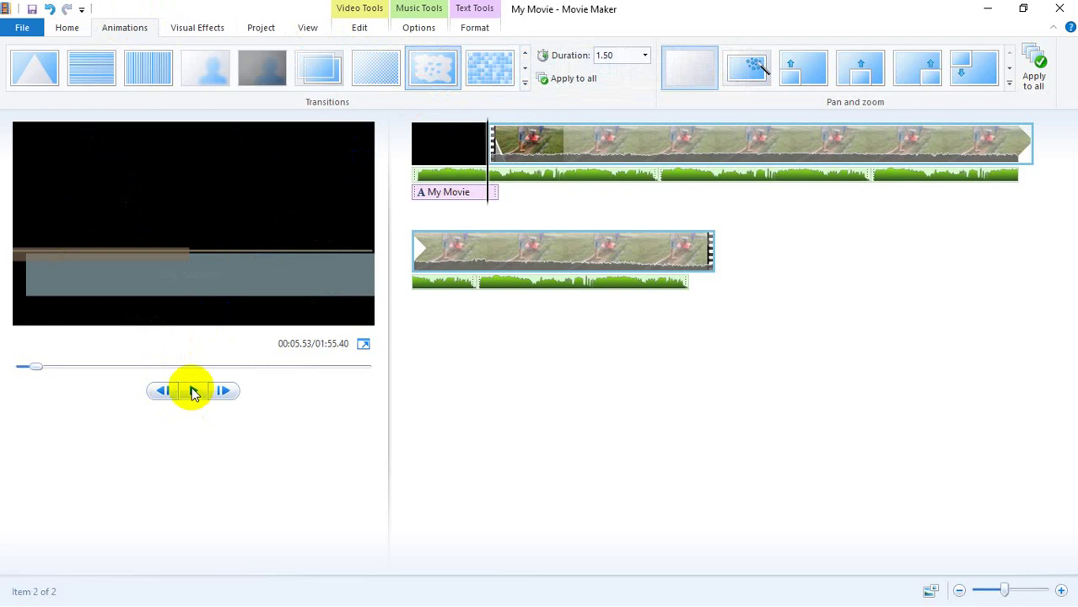
pyautogui.click(37, 368)
pyautogui.moveTo(37, 368); pyautogui.dragTo(19, 368)
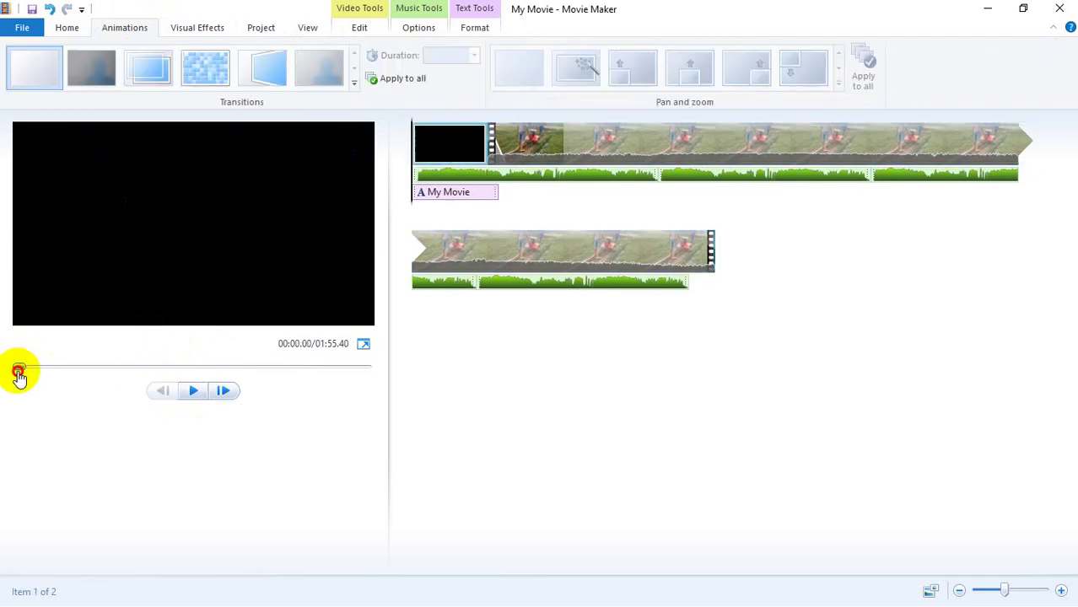
pyautogui.click(193, 393)
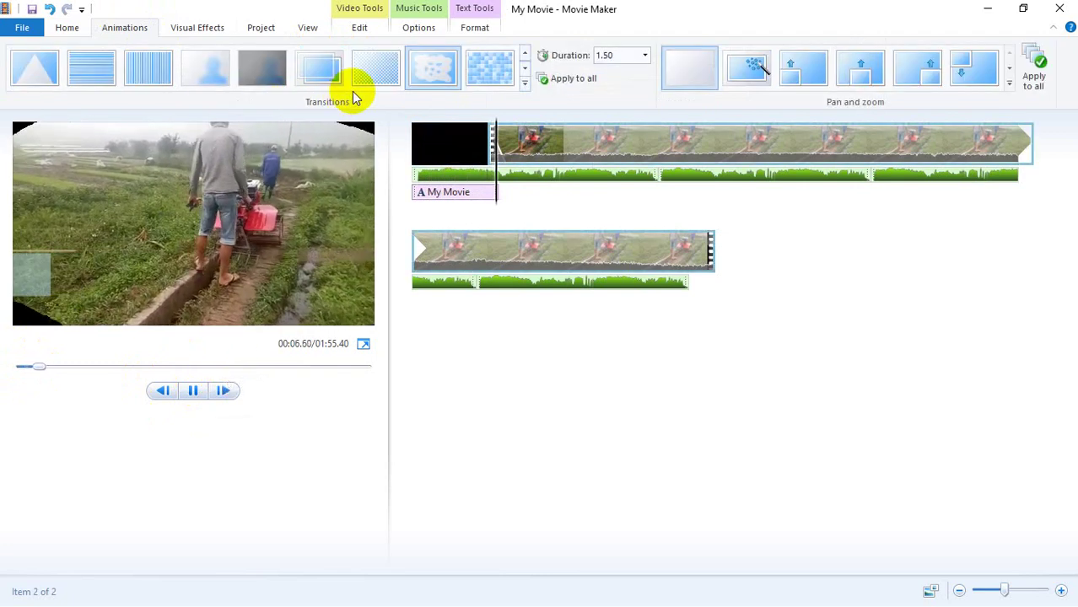
# - Look through the Dissolves, Reveals and Cinematic transitions available for the opening title clip
pyautogui.click(442, 155)
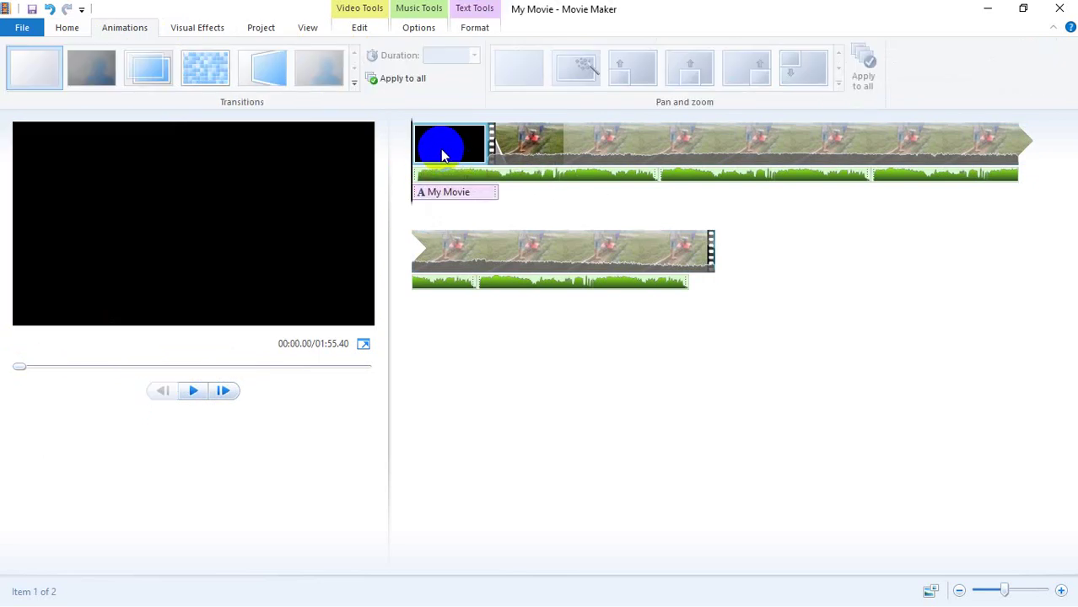
pyautogui.click(355, 87)
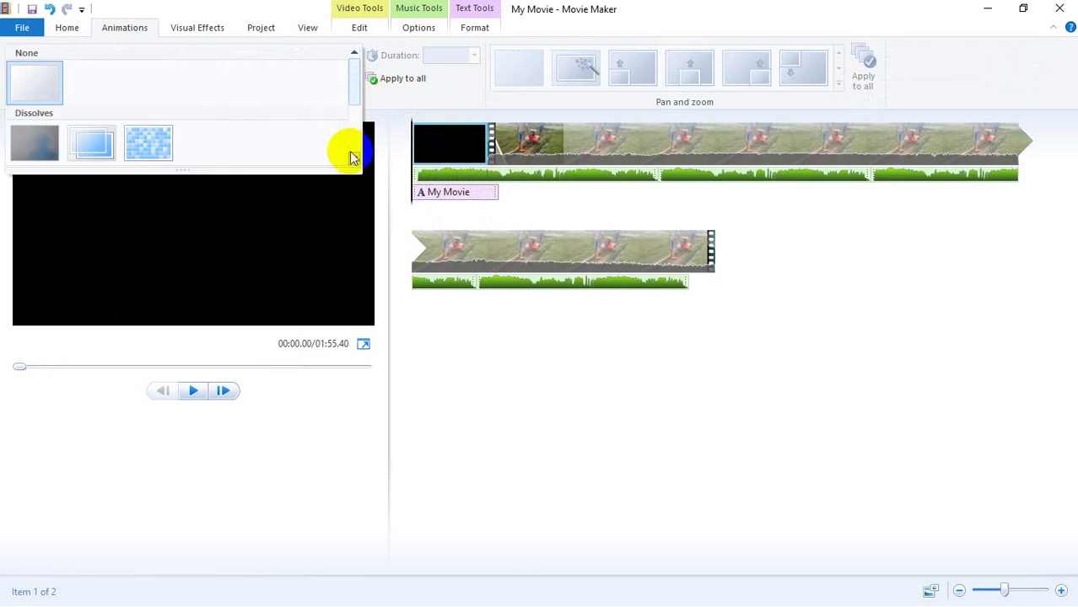
pyautogui.click(354, 161)
pyautogui.click(355, 160)
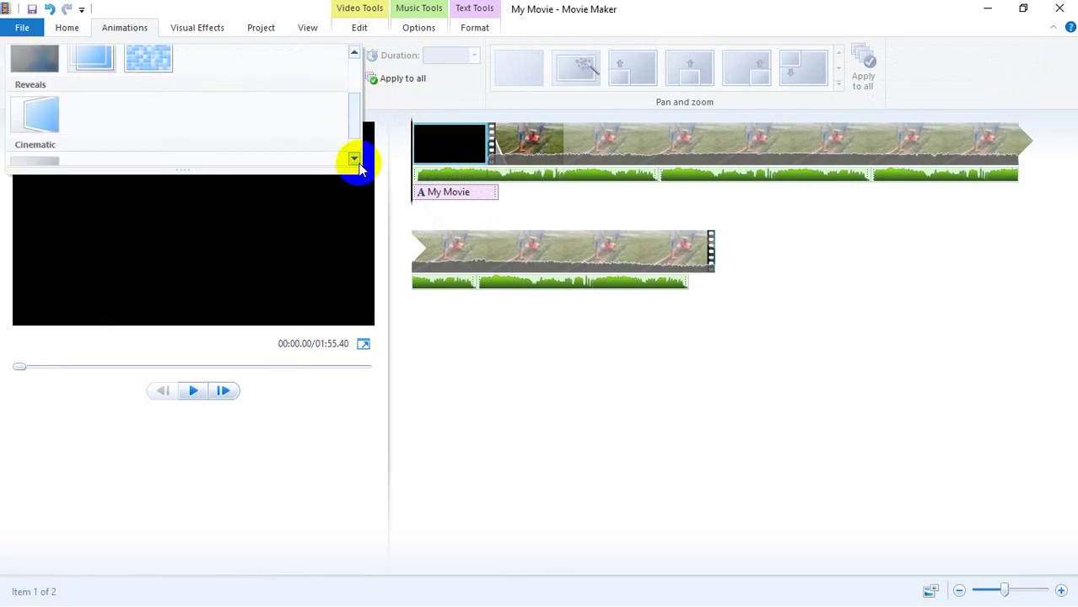
pyautogui.click(354, 161)
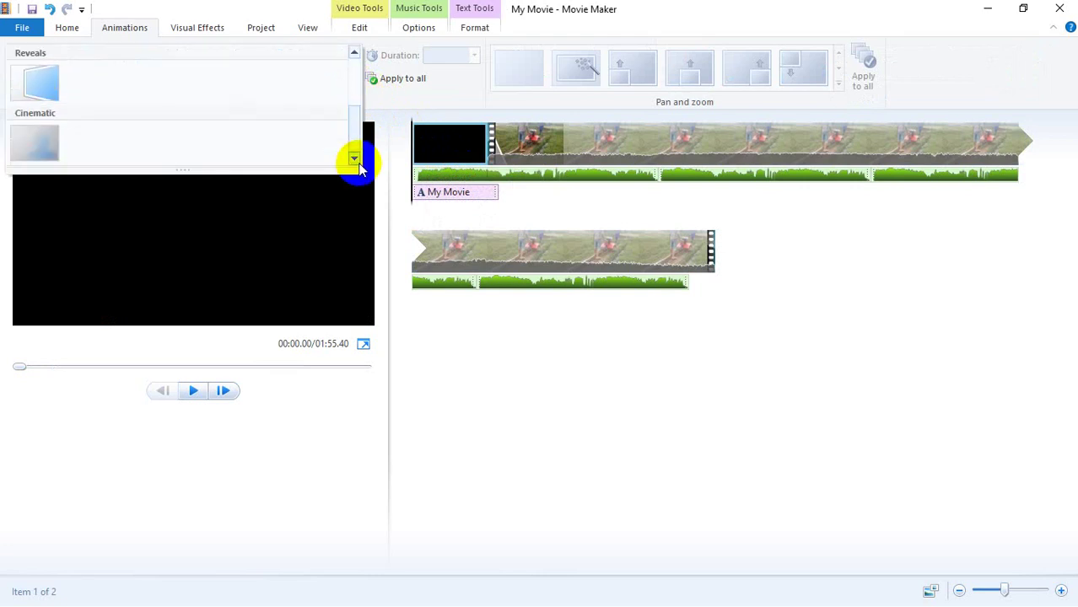
pyautogui.scroll(5, 360, 168)
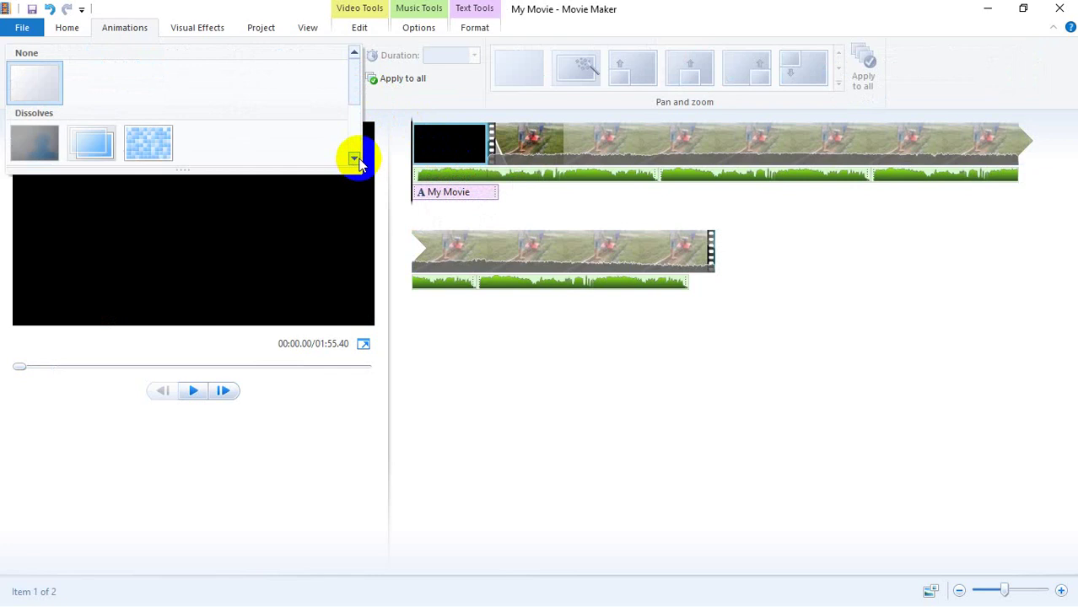
pyautogui.click(437, 158)
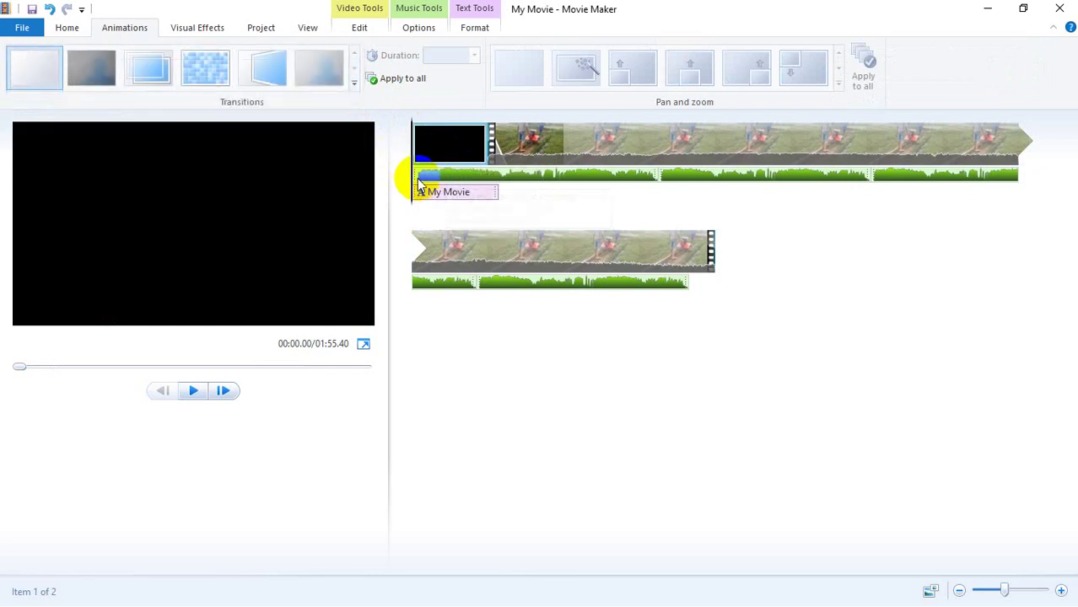
# - Move the start of the music to the beginning of the video clip and delete the opening title clip
pyautogui.moveTo(435, 182); pyautogui.dragTo(489, 175)
pyautogui.click(447, 148)
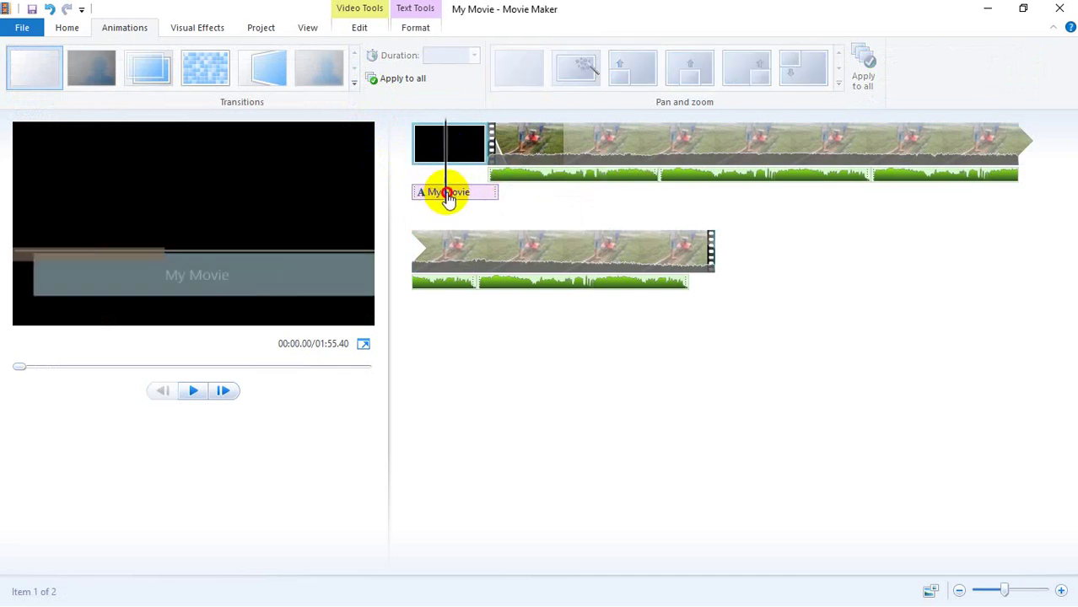
pyautogui.click(501, 200)
pyautogui.click(443, 154)
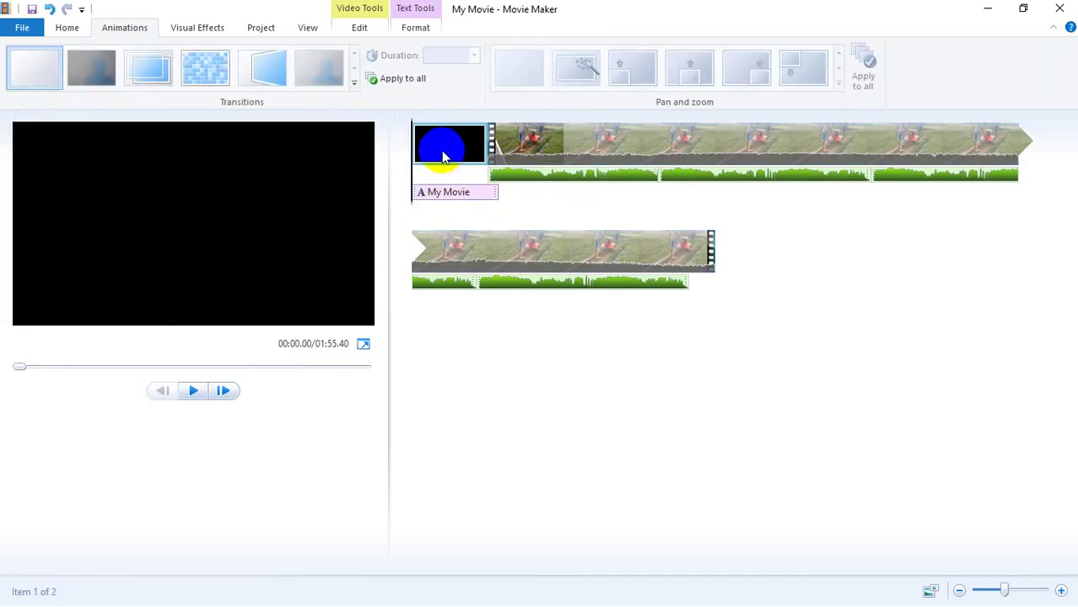
pyautogui.press('Delete')
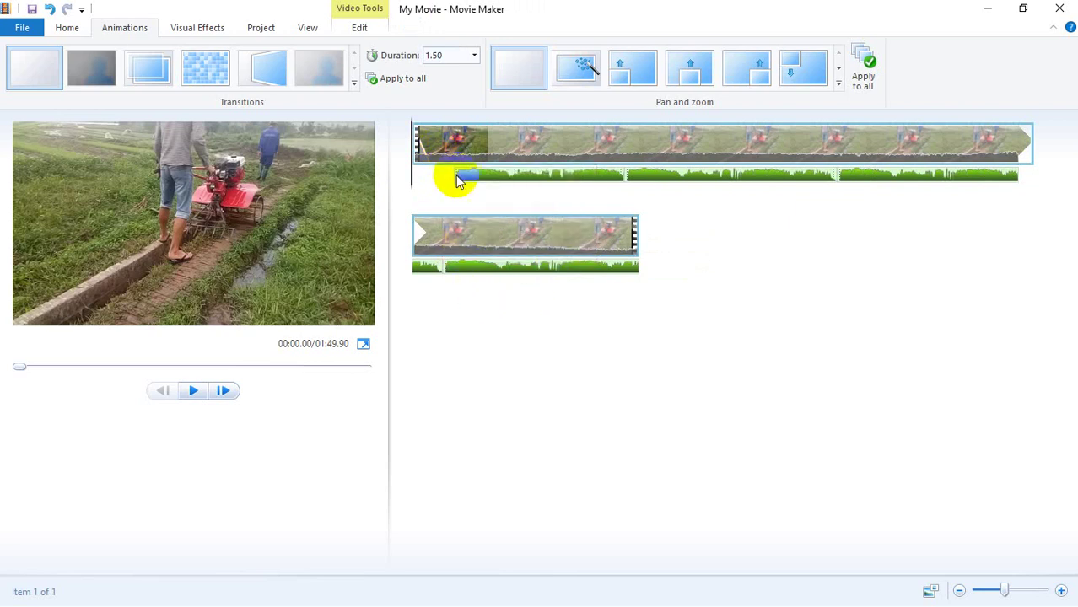
# - Move the first music item to the very start of the video clip and play the movie
pyautogui.moveTo(454, 176); pyautogui.dragTo(415, 180)
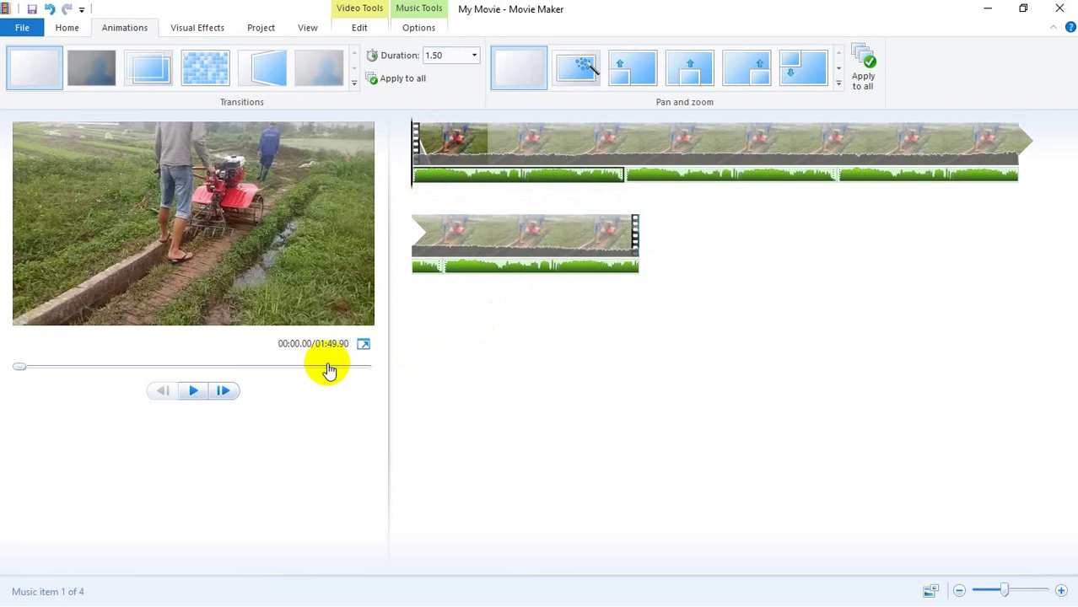
pyautogui.click(192, 390)
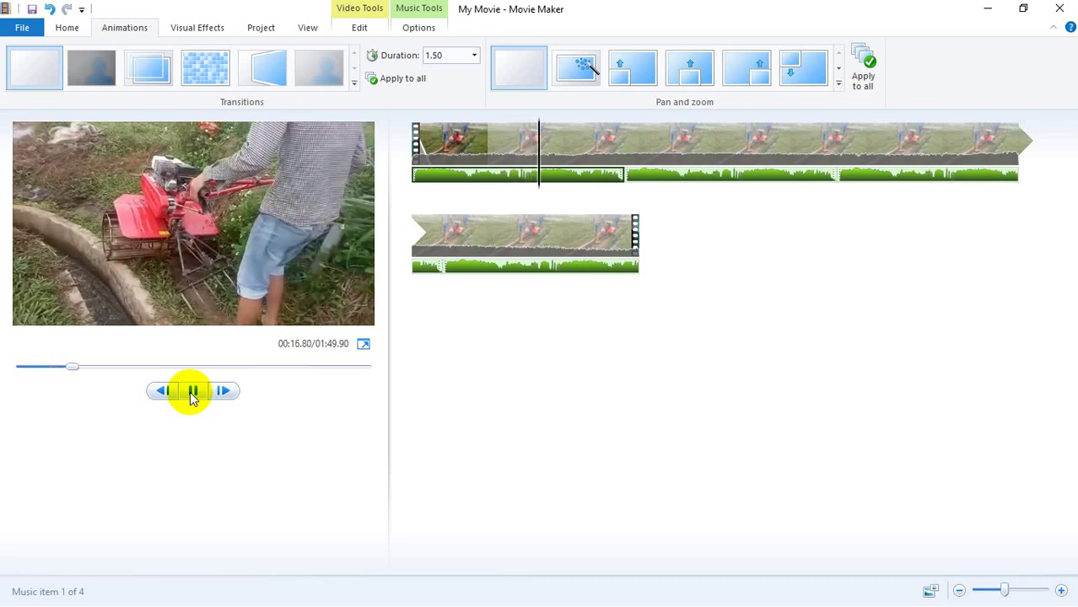
# - Look through the music options and the video editing, view, project, visual effects and animation settings while the movie plays
pyautogui.click(422, 30)
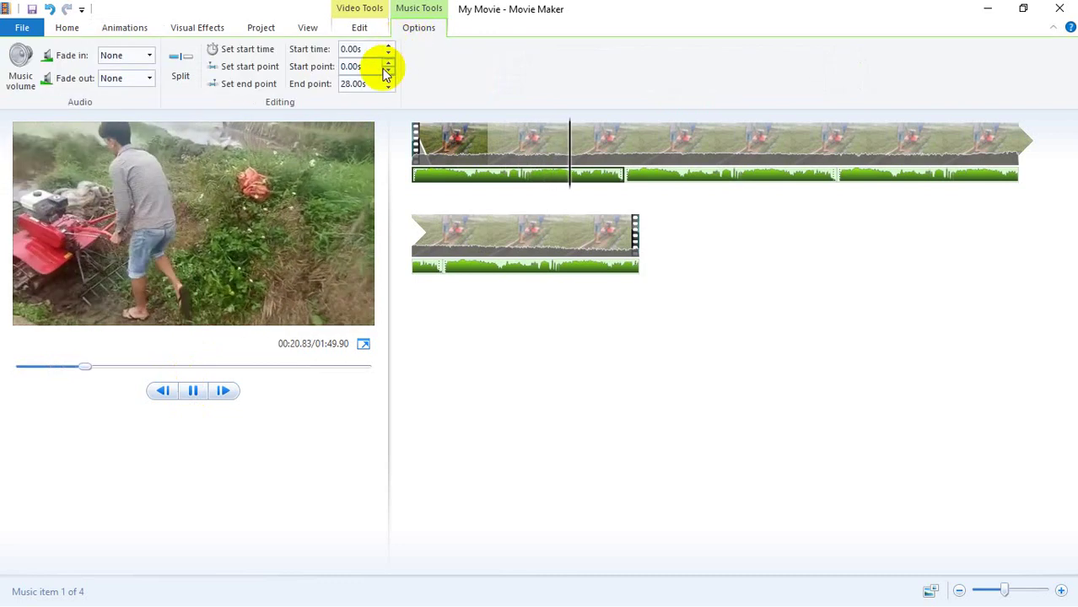
pyautogui.click(359, 29)
pyautogui.click(306, 30)
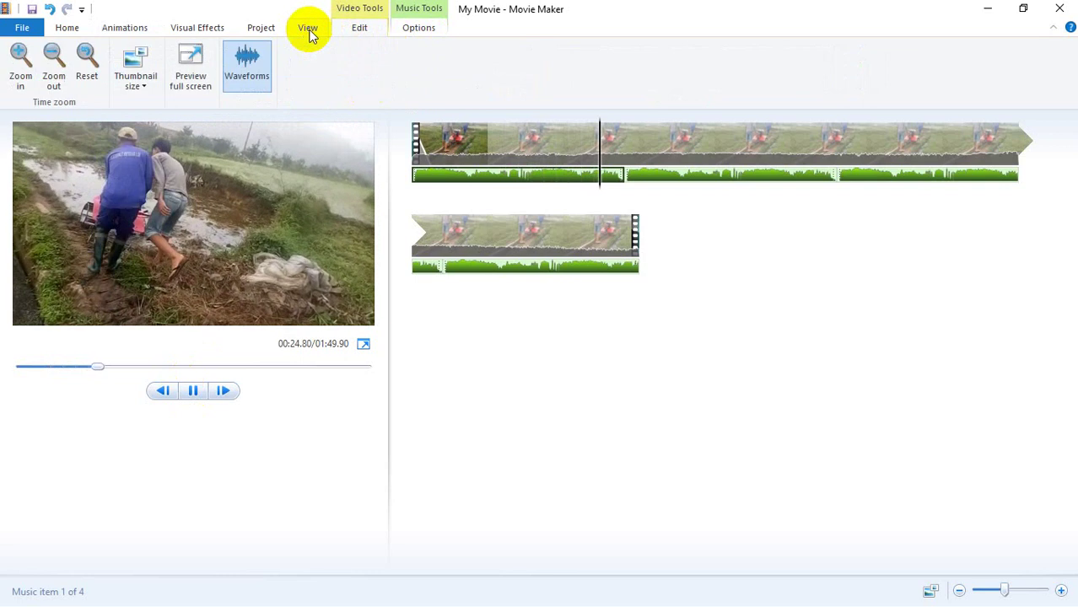
pyautogui.click(261, 29)
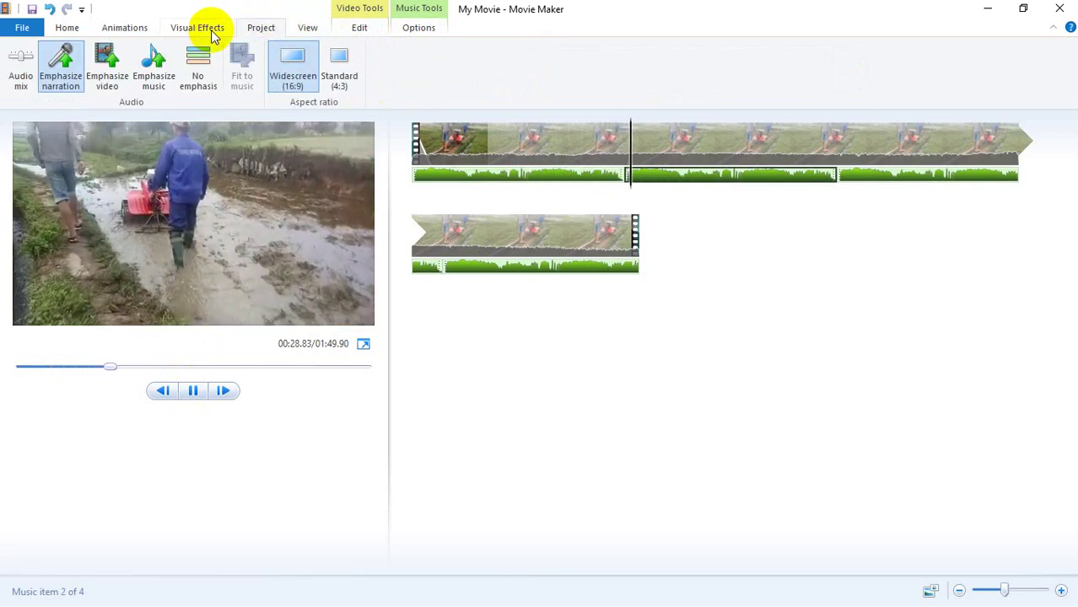
pyautogui.click(212, 34)
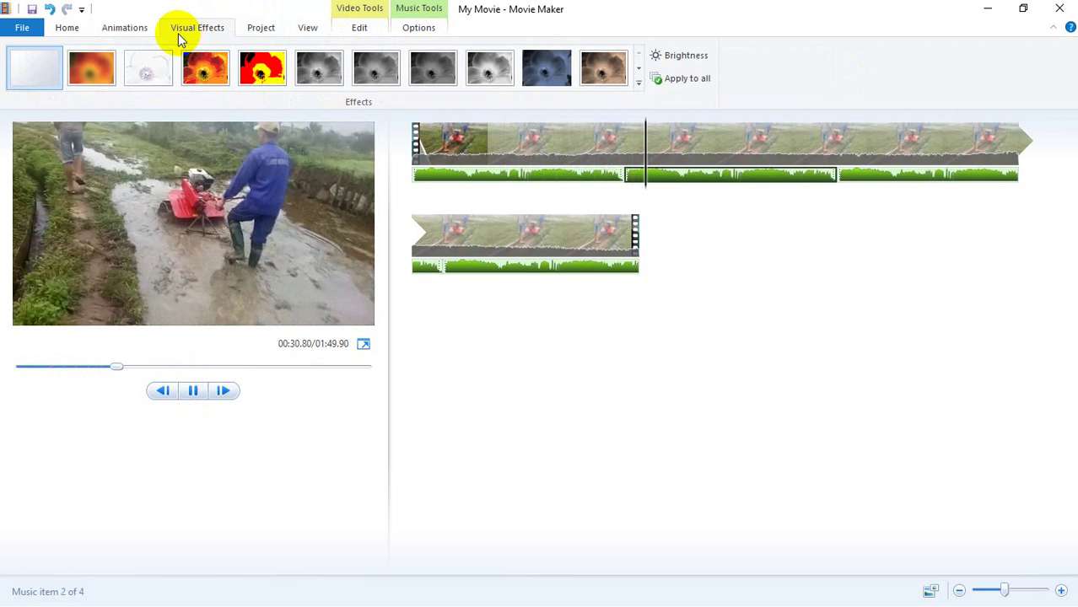
pyautogui.click(138, 34)
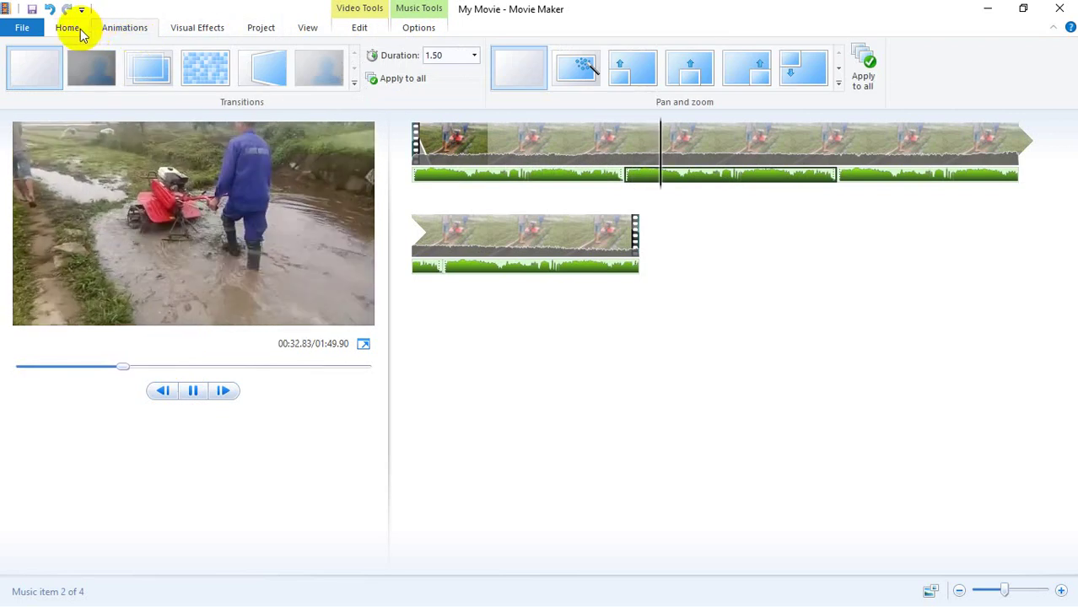
# - Save the movie with the recommended setting as an MPEG-4 video named "thử nghiệm" in the video hoàn chỉnh folder
pyautogui.click(67, 28)
pyautogui.moveTo(512, 216)
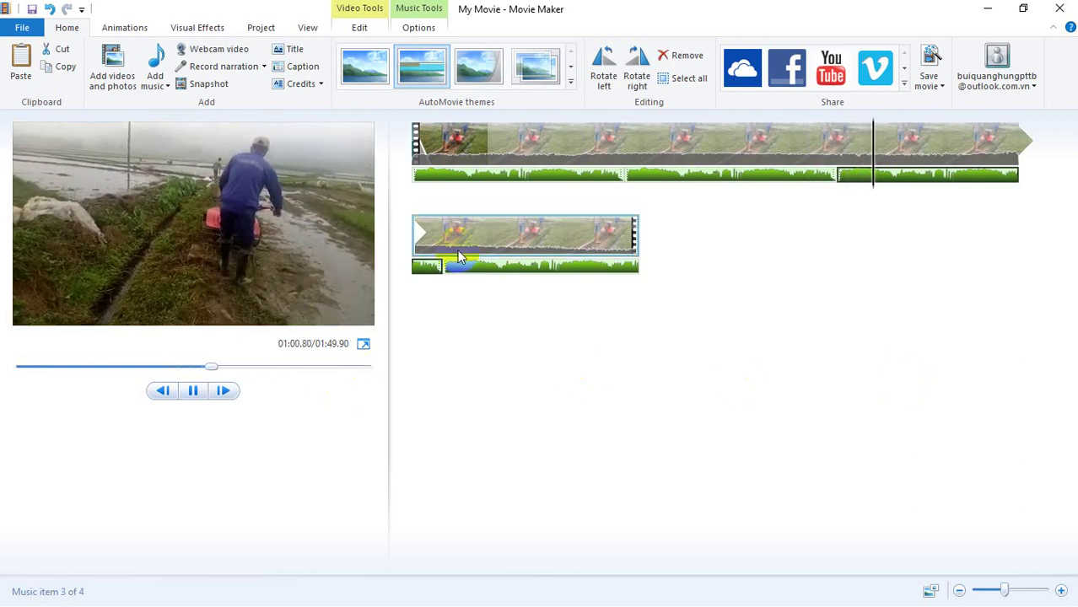
pyautogui.click(942, 84)
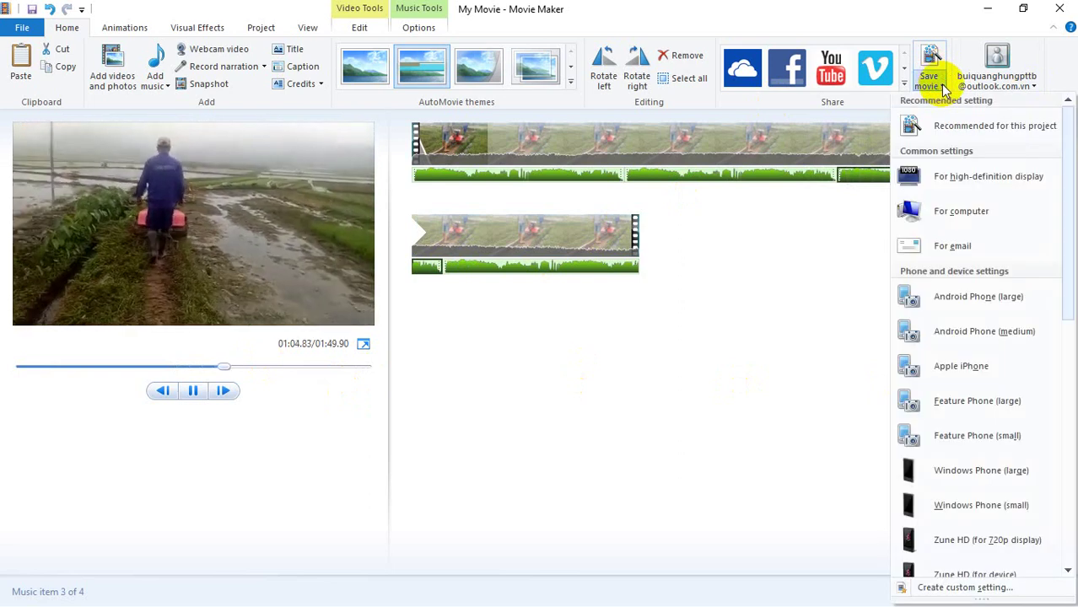
pyautogui.click(943, 85)
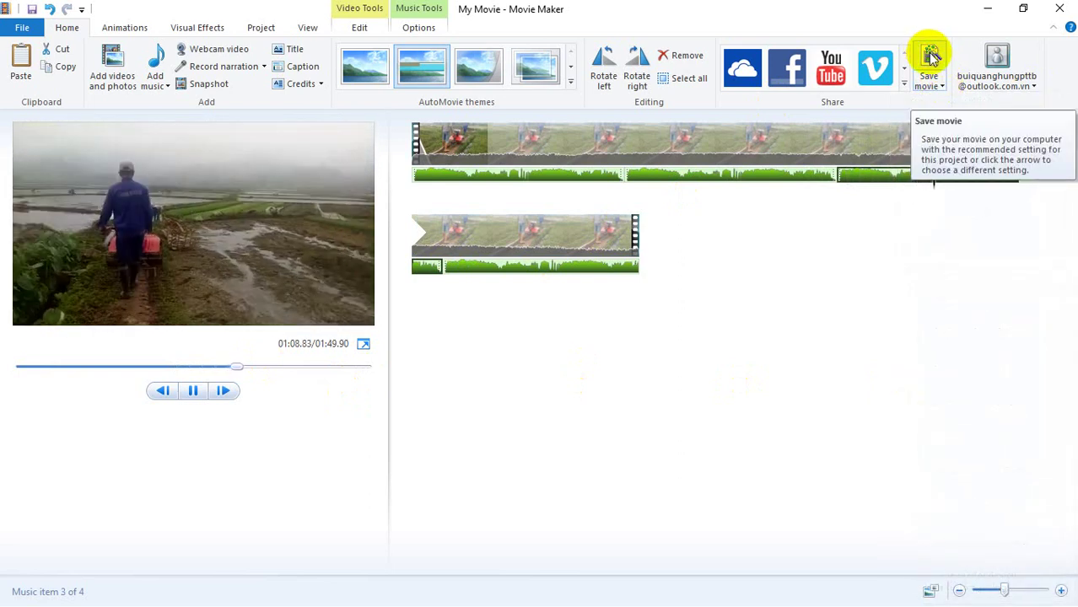
pyautogui.click(931, 56)
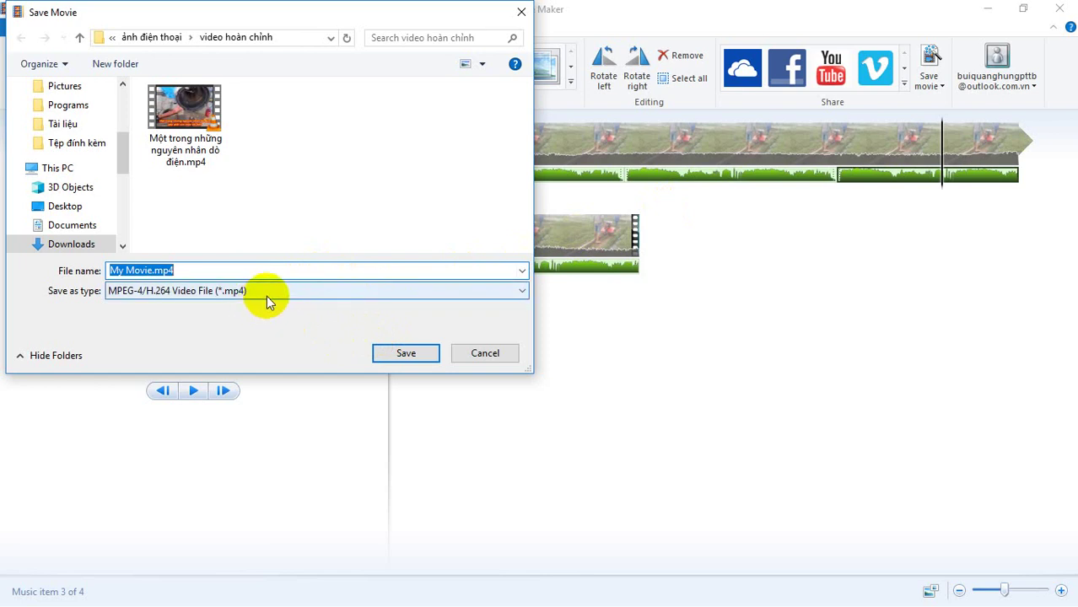
pyautogui.write('âđ')
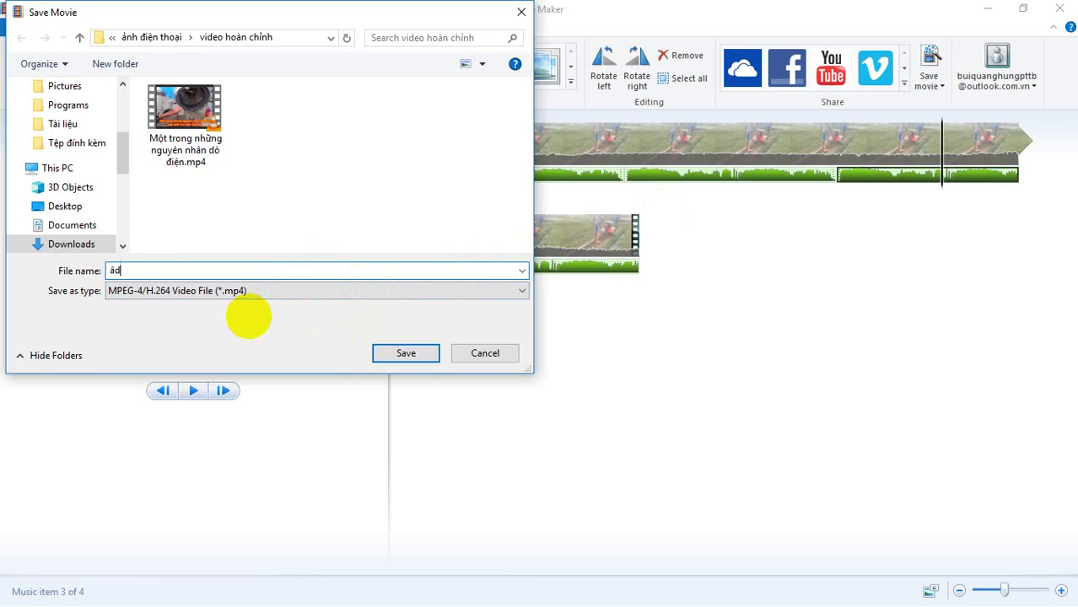
pyautogui.write('s')
pyautogui.press('BackSpace')
pyautogui.press('BackSpace')
pyautogui.press('BackSpace')
pyautogui.write('thuwr nghieemj')
pyautogui.click(404, 355)
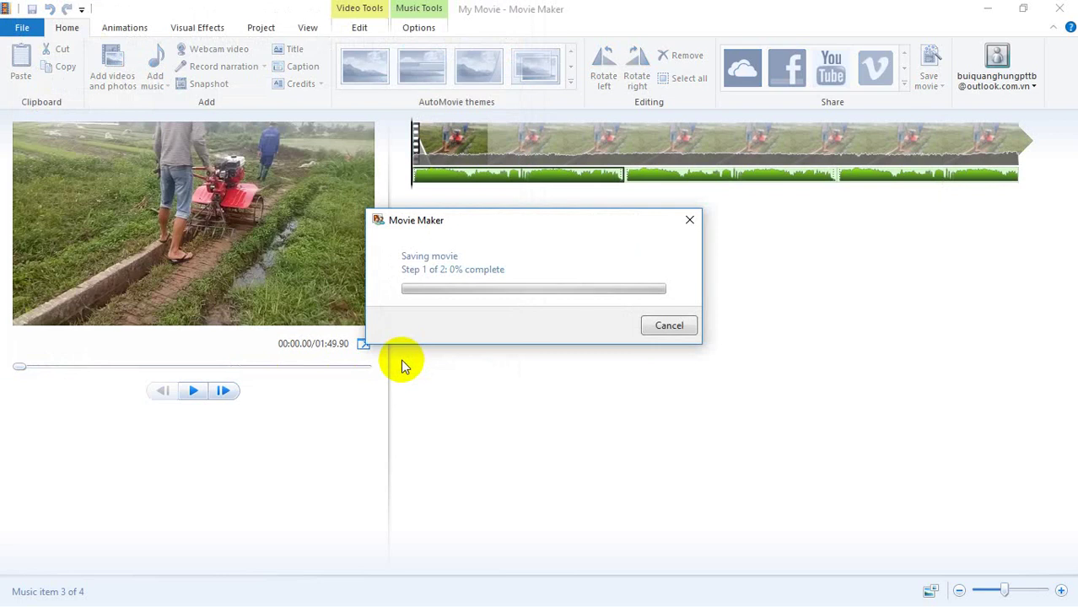